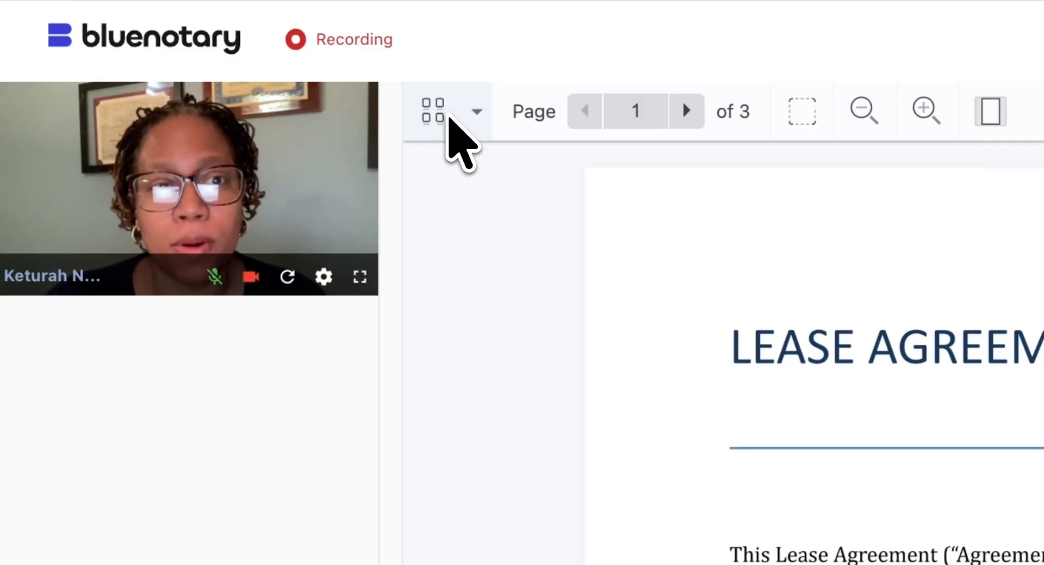
Display the page thumbnails of the lease agreement, look over them, and hide them again.
click(450, 120)
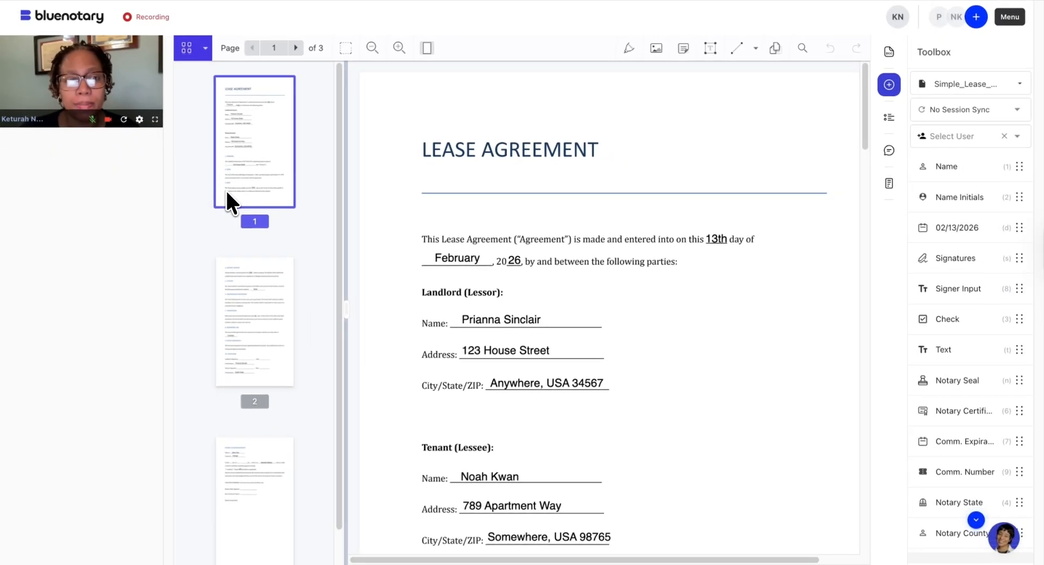
scroll(226, 193, down, 1)
scroll(227, 188, up, 1)
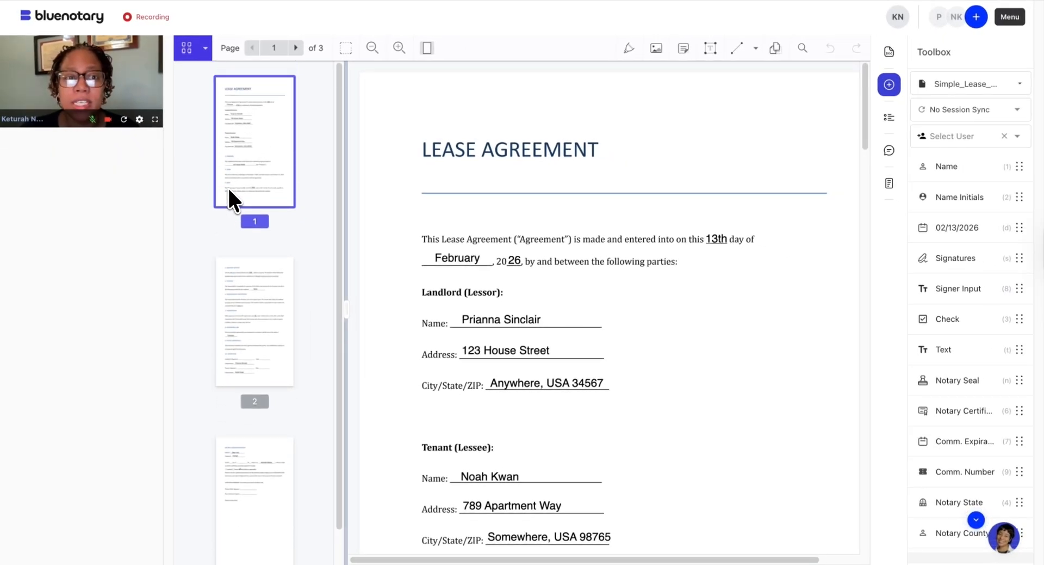
click(187, 50)
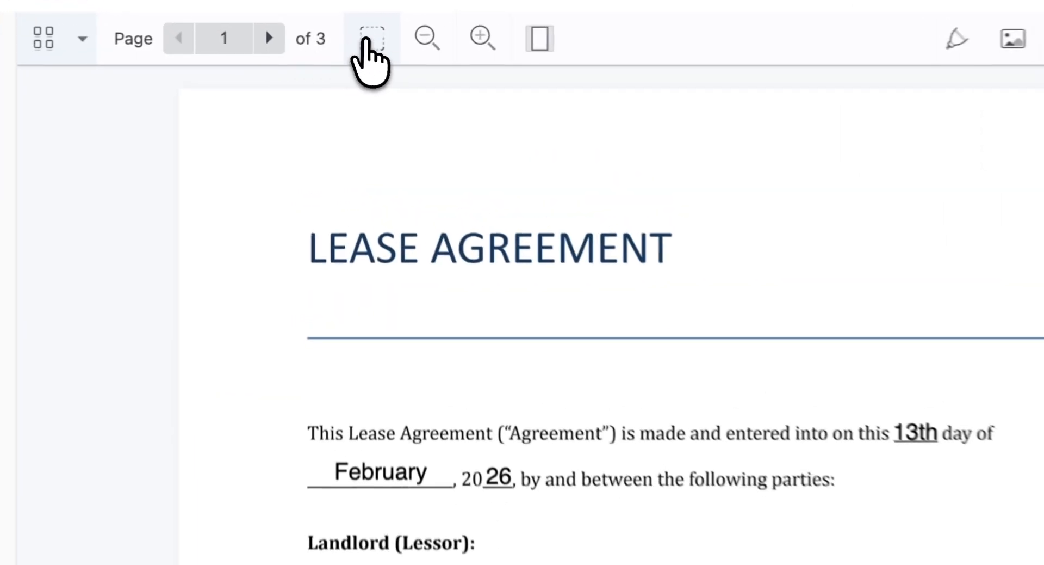
Marquee-select the landlord's filled-in name, address and city/state/ZIP entries together as a group.
click(348, 49)
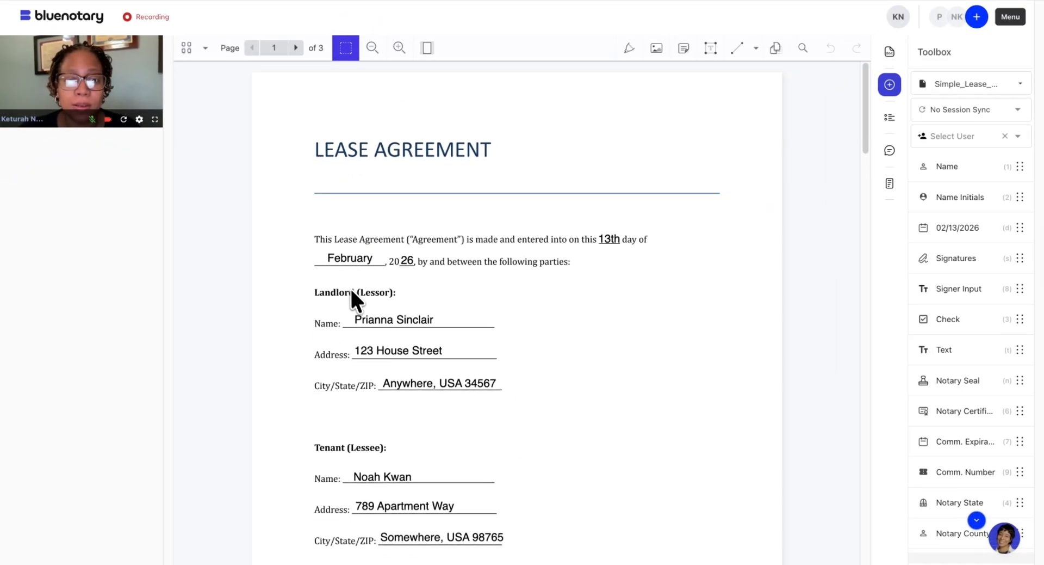
drag(323, 306, 561, 413)
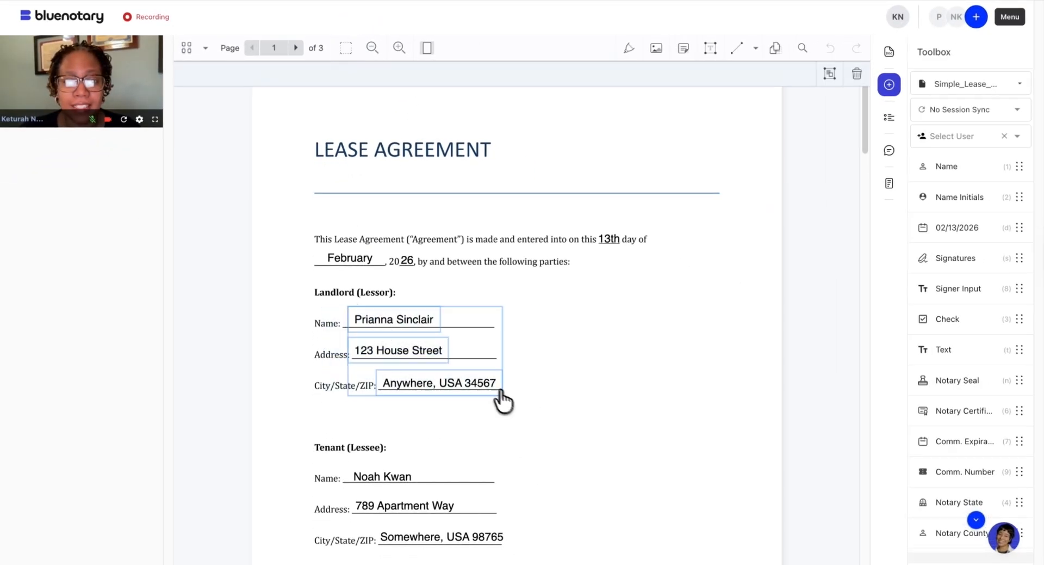
mouse_move(475, 370)
mouse_down()
mouse_move(648, 359)
mouse_move(461, 357)
mouse_move(476, 357)
mouse_move(469, 351)
mouse_up()
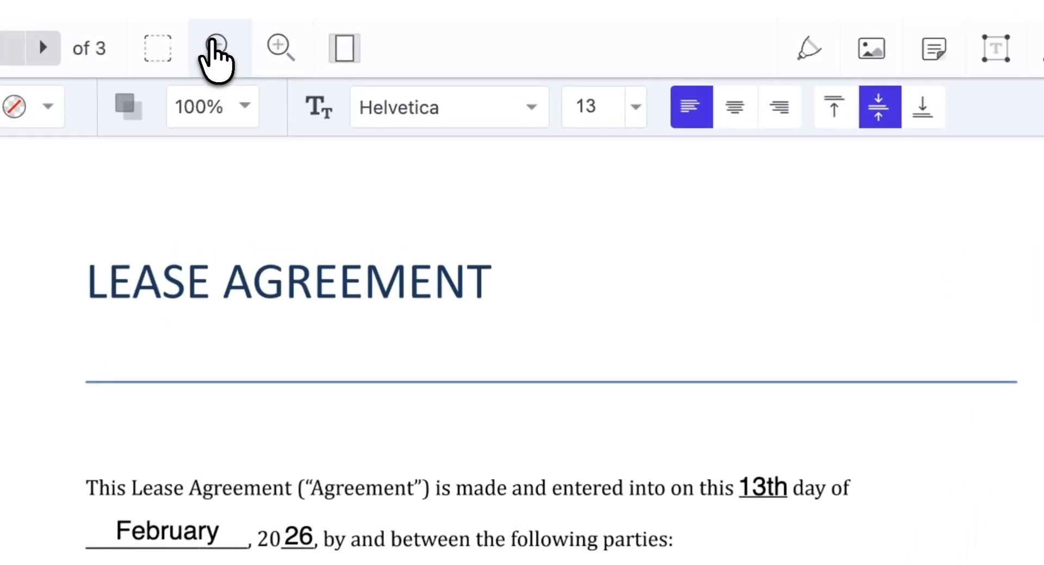
Zoom the lease agreement out and back in to inspect page 1 at different sizes.
click(373, 48)
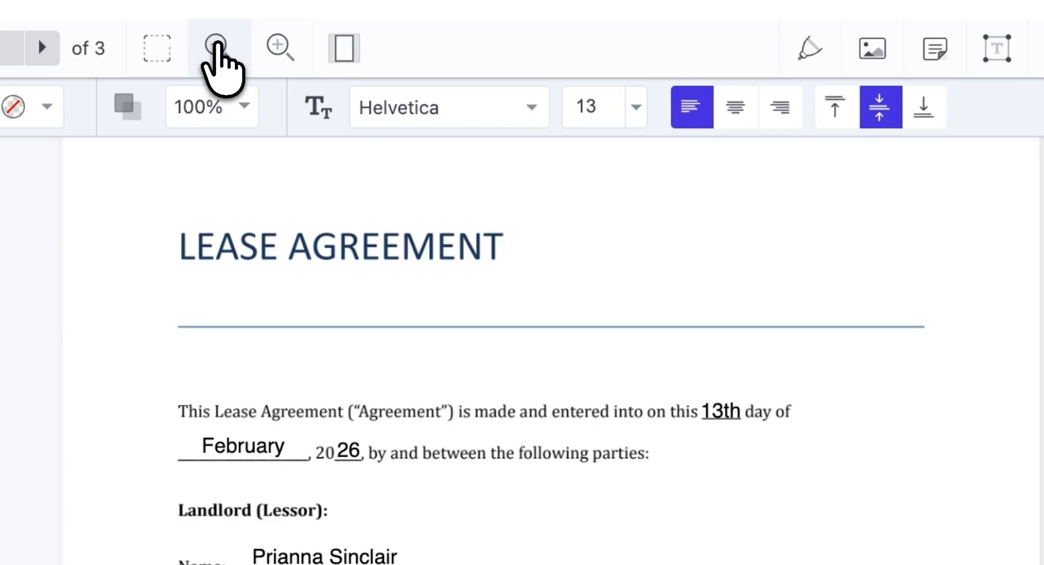
click(217, 48)
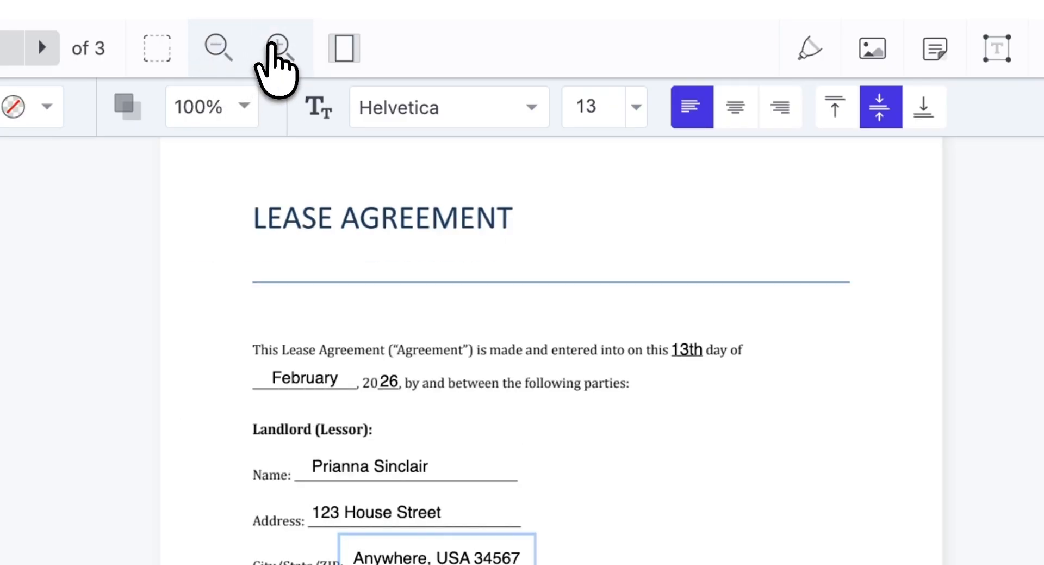
click(277, 49)
click(274, 48)
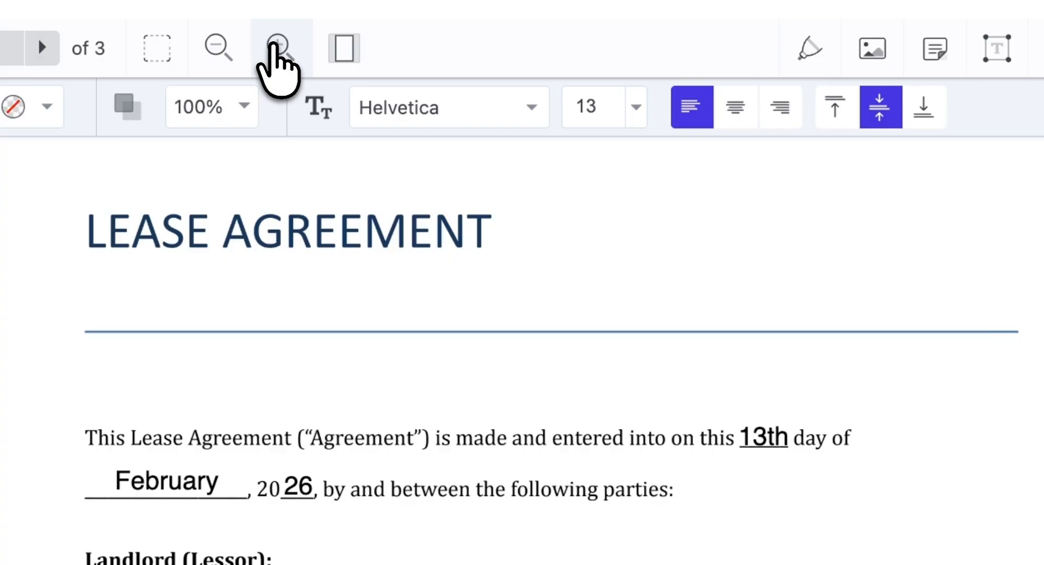
Fit the whole page to the view, look through all three pages, and return to an enlarged view of page 1.
click(343, 49)
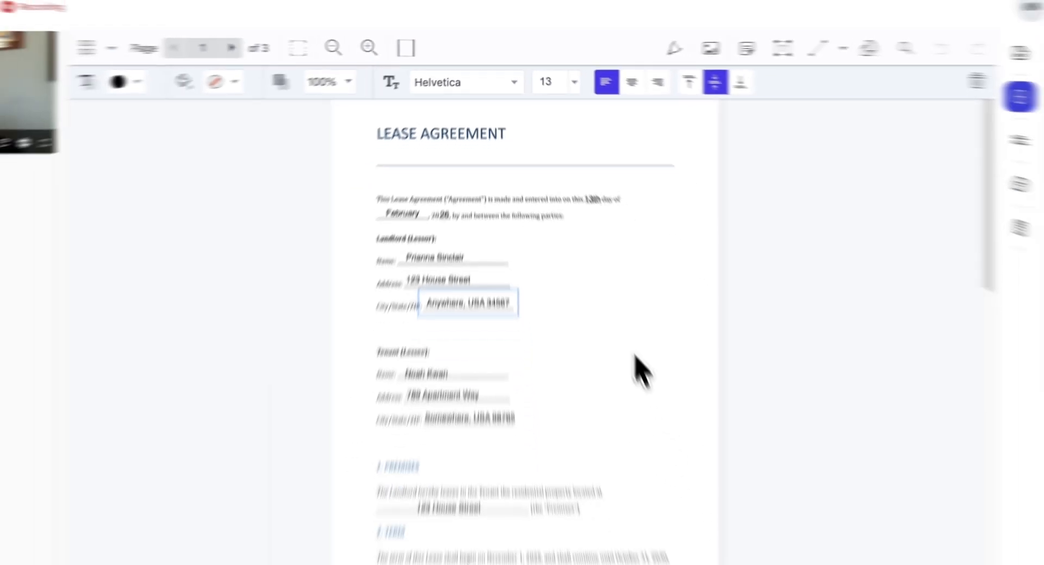
scroll(640, 370, down, 10)
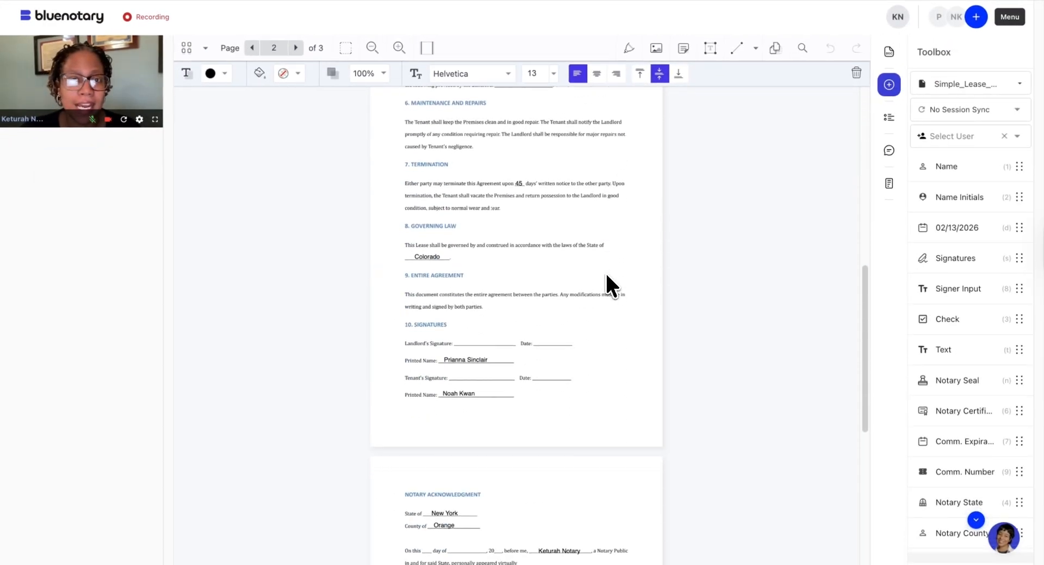
scroll(605, 272, down, 7)
scroll(605, 270, up, 4)
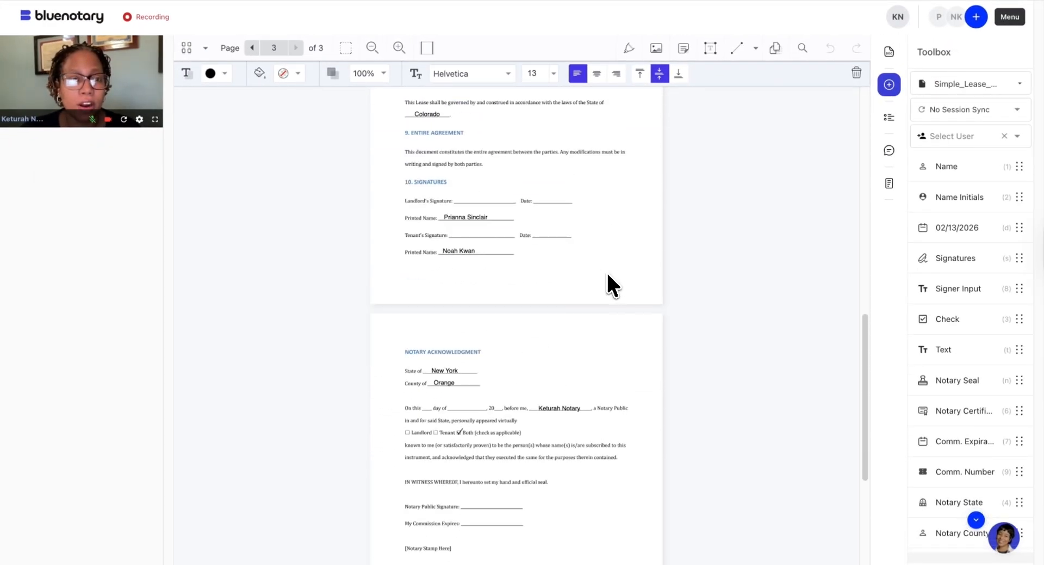
scroll(606, 272, up, 10)
click(427, 47)
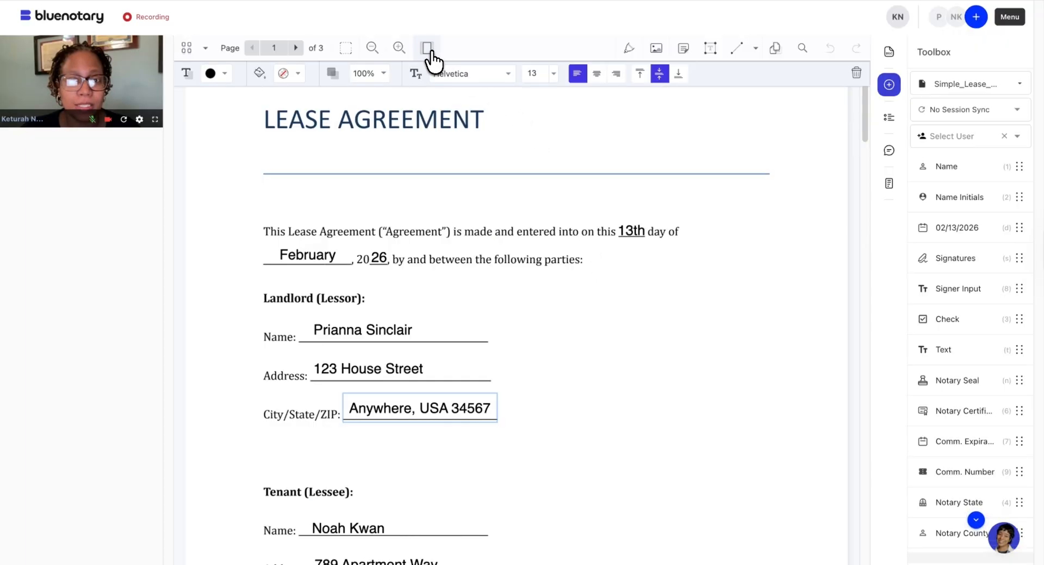
click(399, 48)
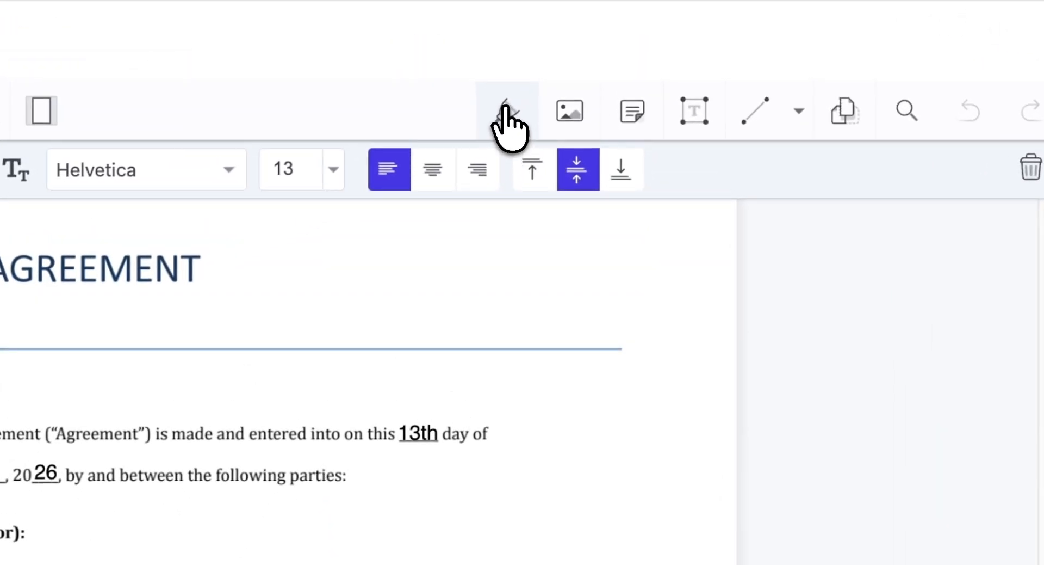
Draw a blue freehand scribble beside the landlord details on page 1.
click(510, 114)
mouse_move(515, 303)
mouse_down()
mouse_move(511, 341)
mouse_move(431, 434)
mouse_move(585, 383)
mouse_up()
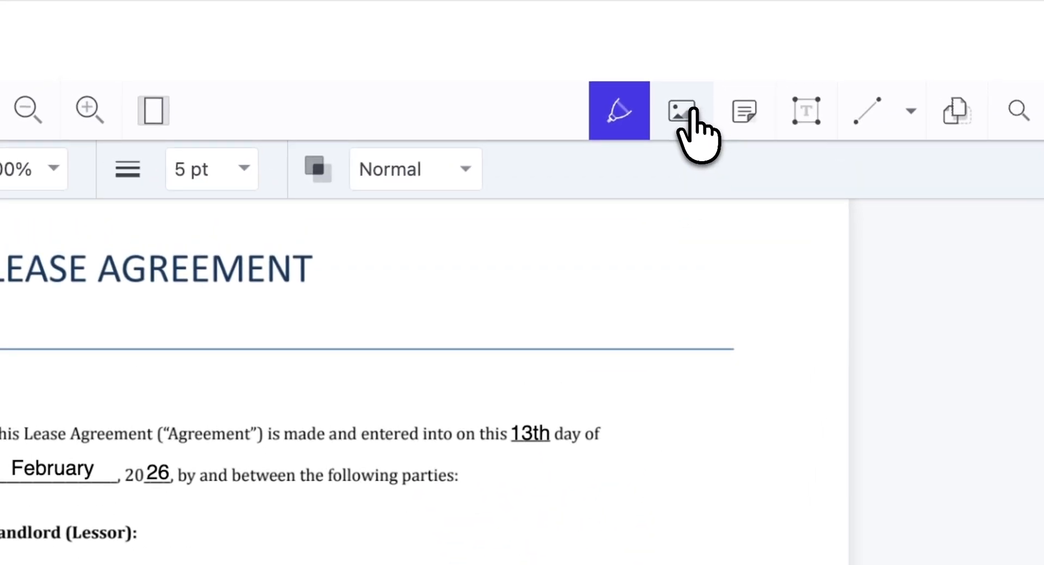
Try the note tool, place an empty text box beside the Landlord section, and view the available shape tools.
click(756, 126)
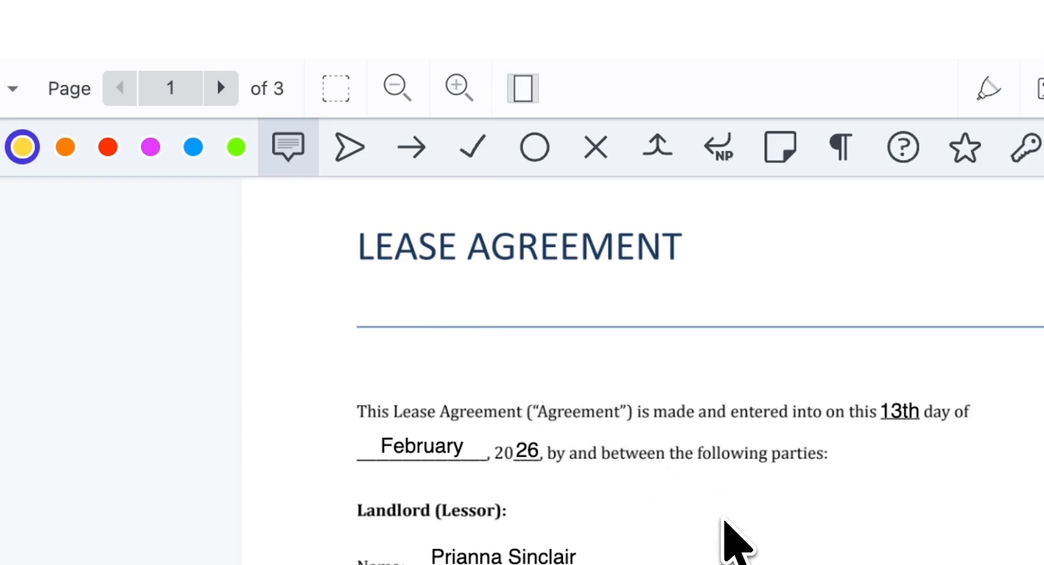
click(610, 123)
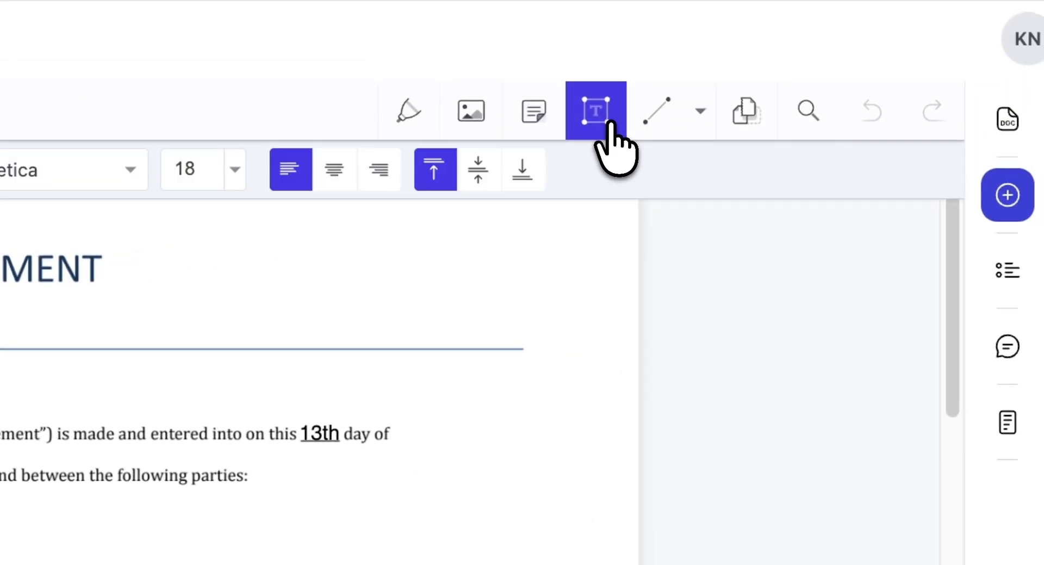
click(371, 505)
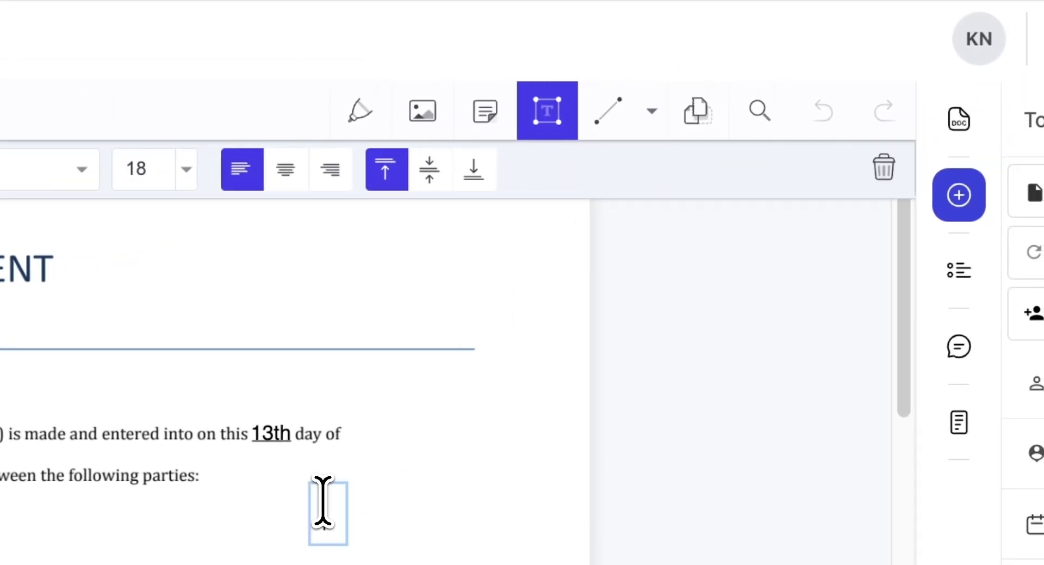
click(652, 110)
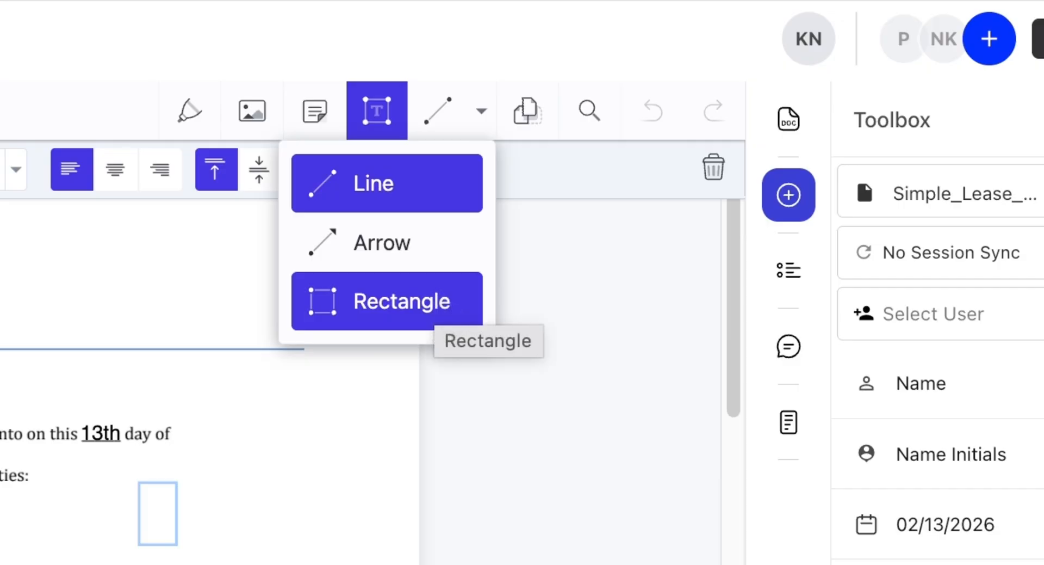
Select page 3 in the document's page editor and save.
click(527, 121)
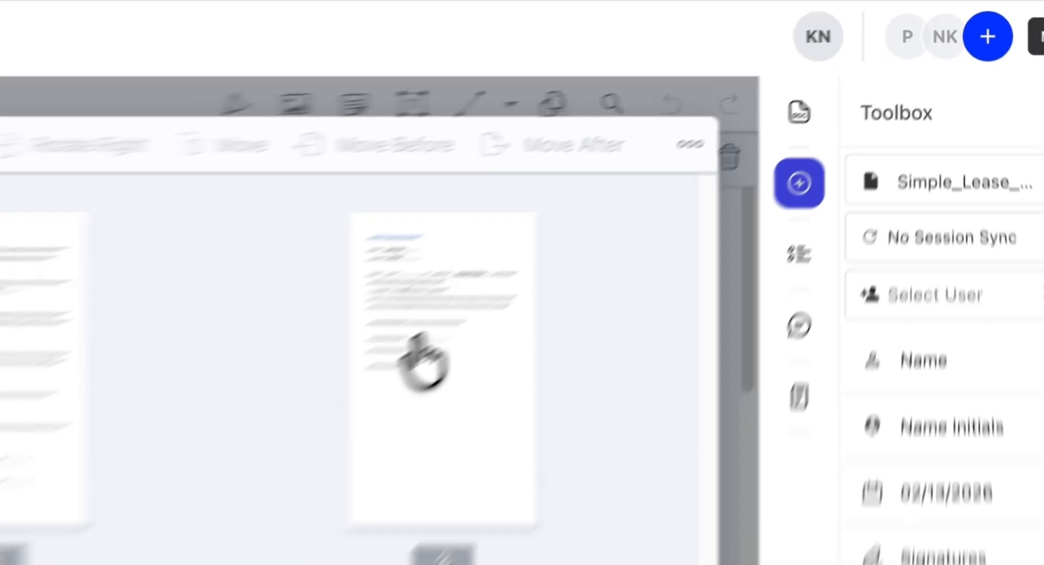
drag(420, 336, 777, 167)
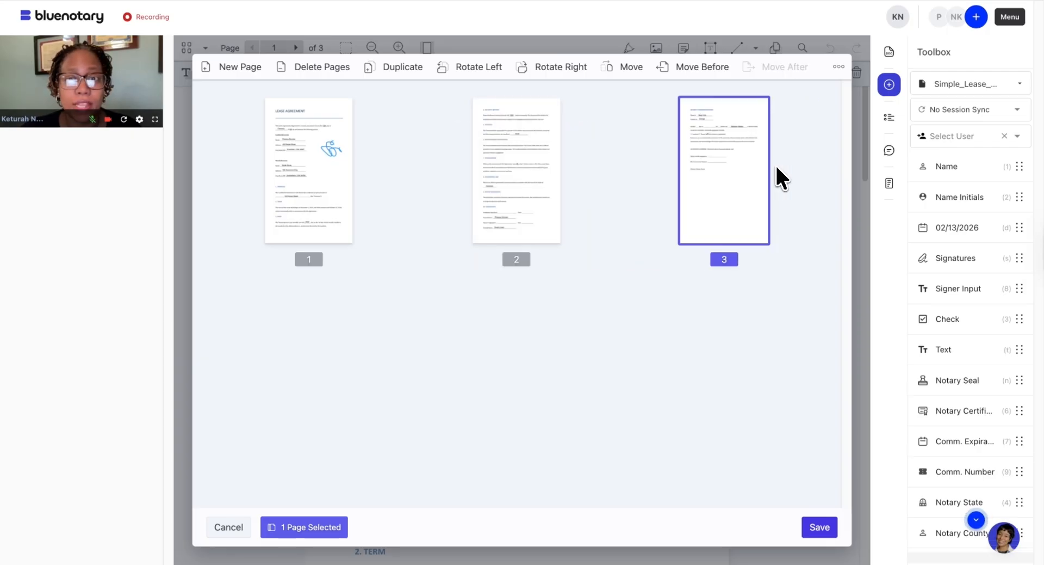
click(820, 527)
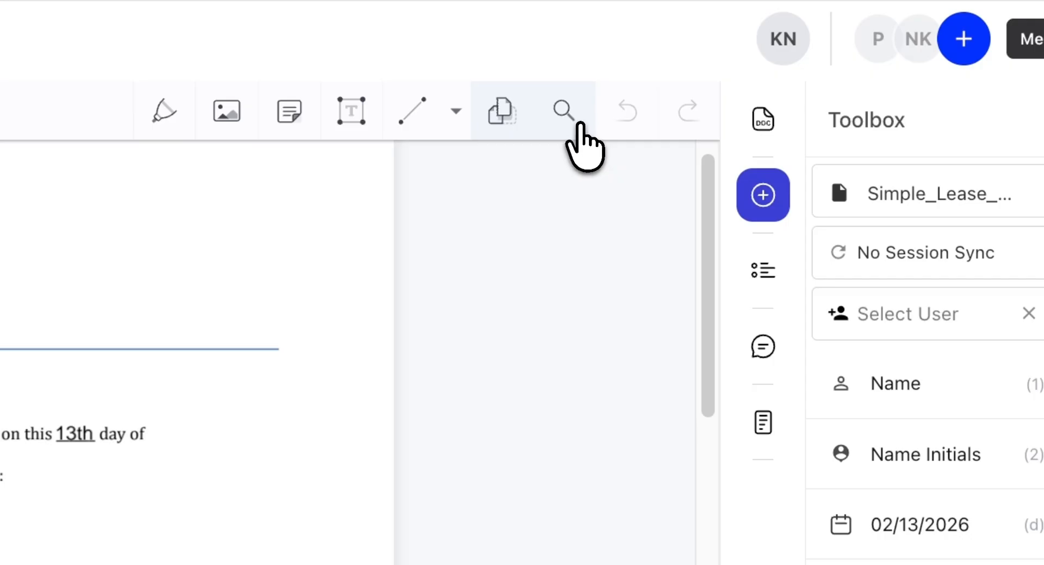
Search the document for "la".
click(580, 124)
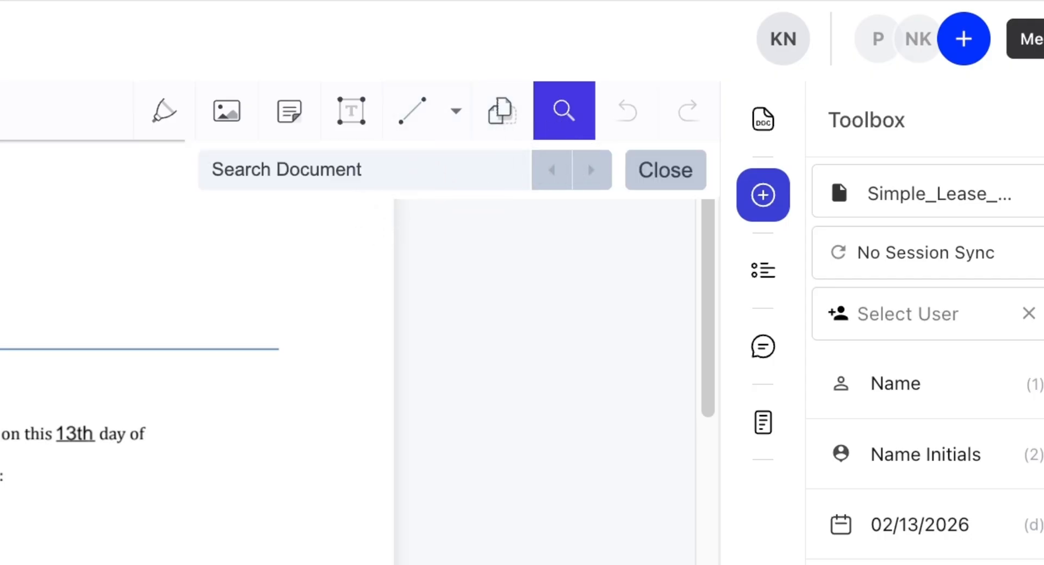
text(la)
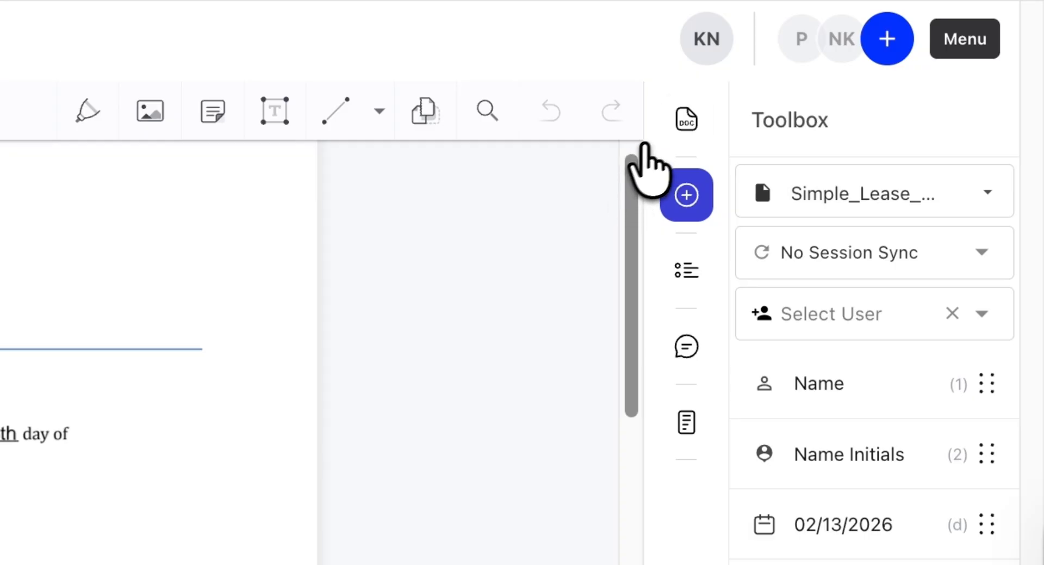
Show the session's document list and examine its re-order, list view and add-or-remove options.
click(681, 129)
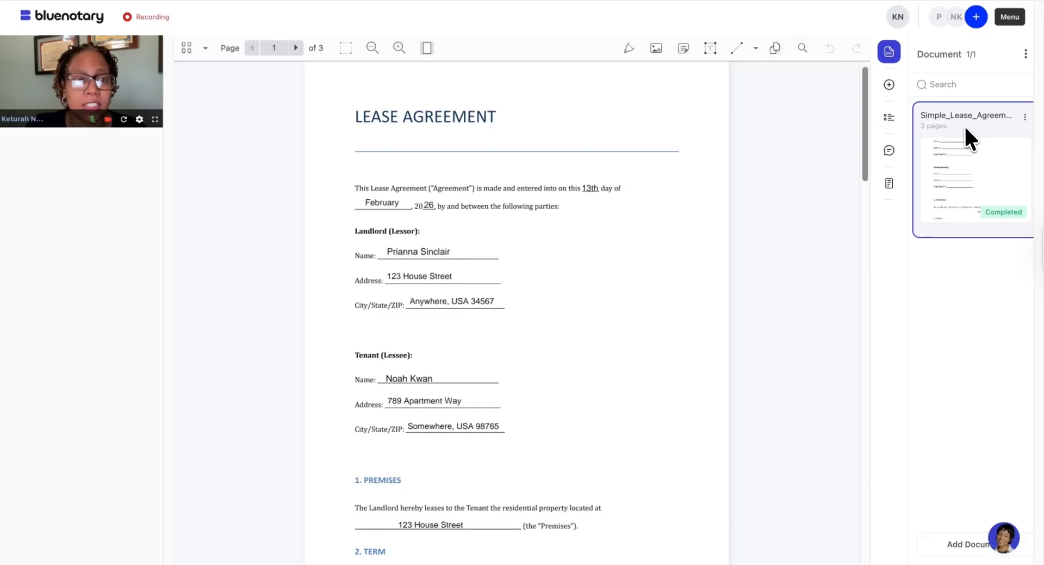
click(1026, 53)
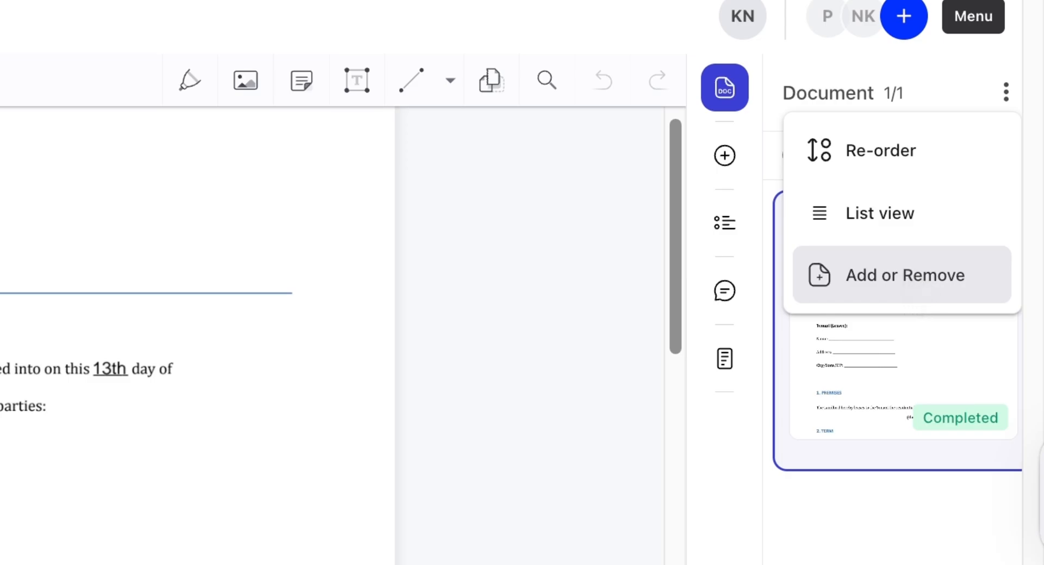
click(1006, 92)
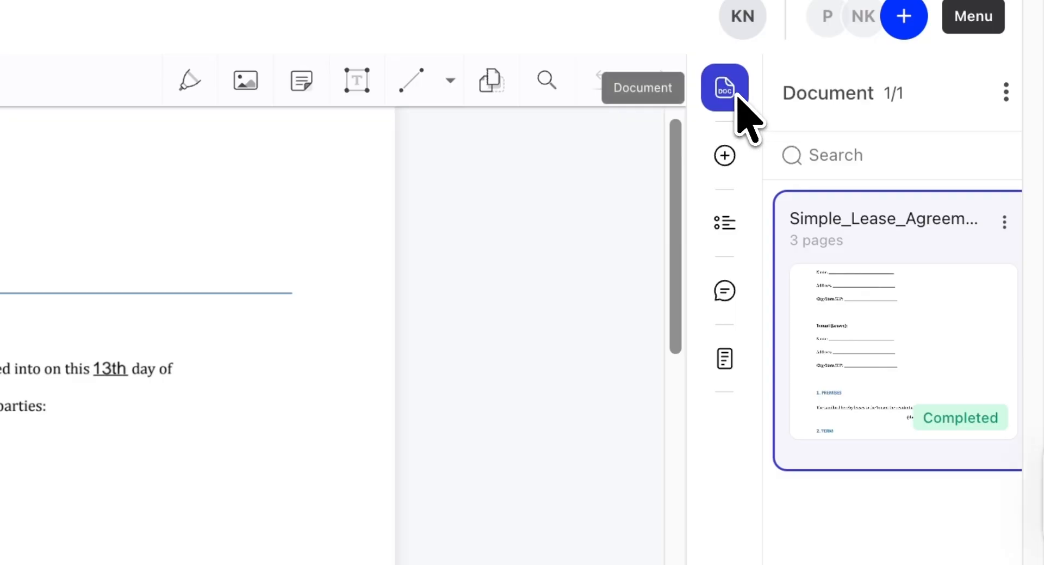
Return to the Toolbox and choose Simple_Lease_Agreement_Notary.docx.pdf as the active document.
click(727, 161)
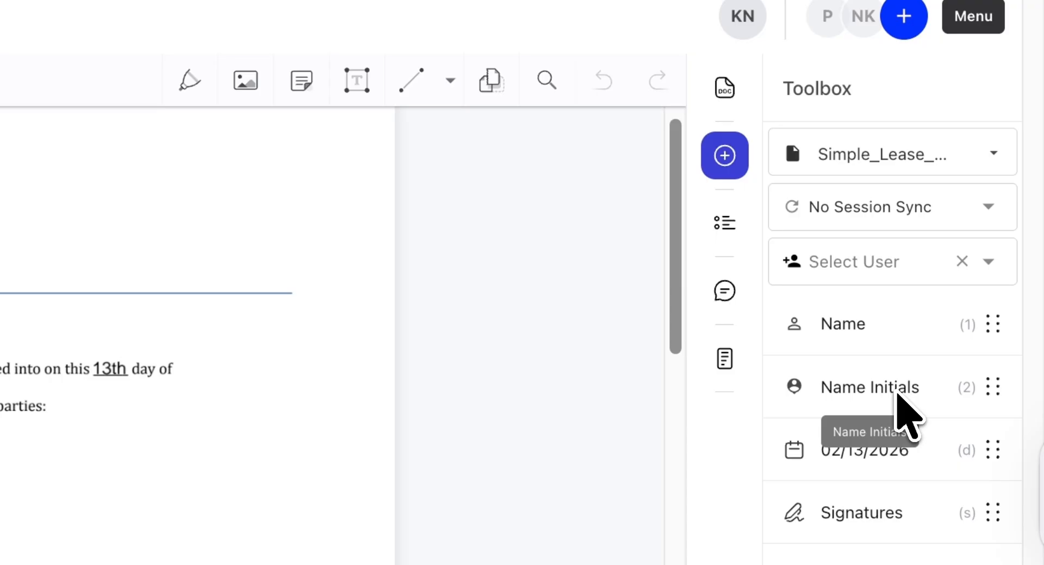
click(930, 155)
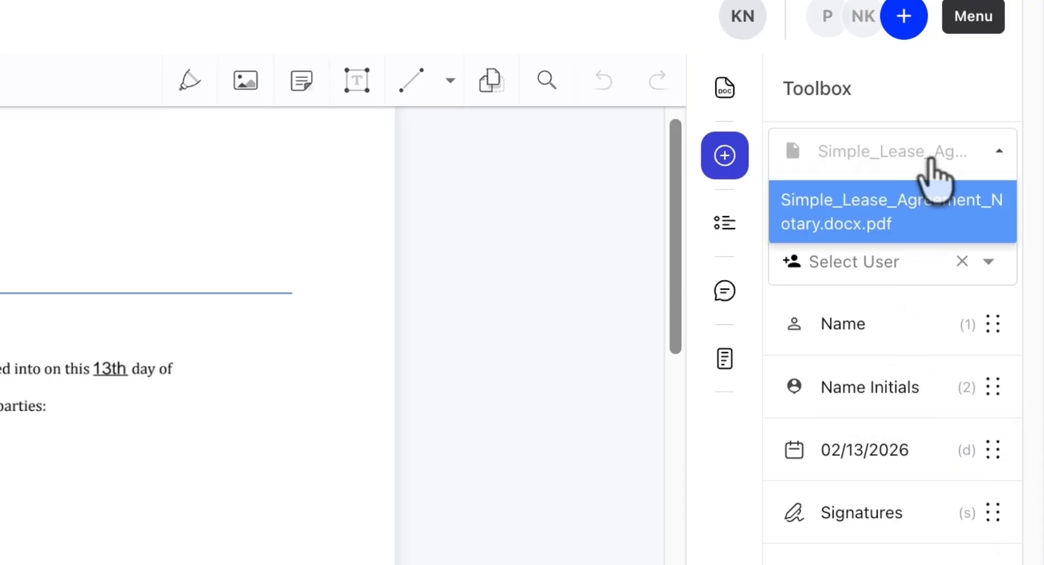
click(806, 217)
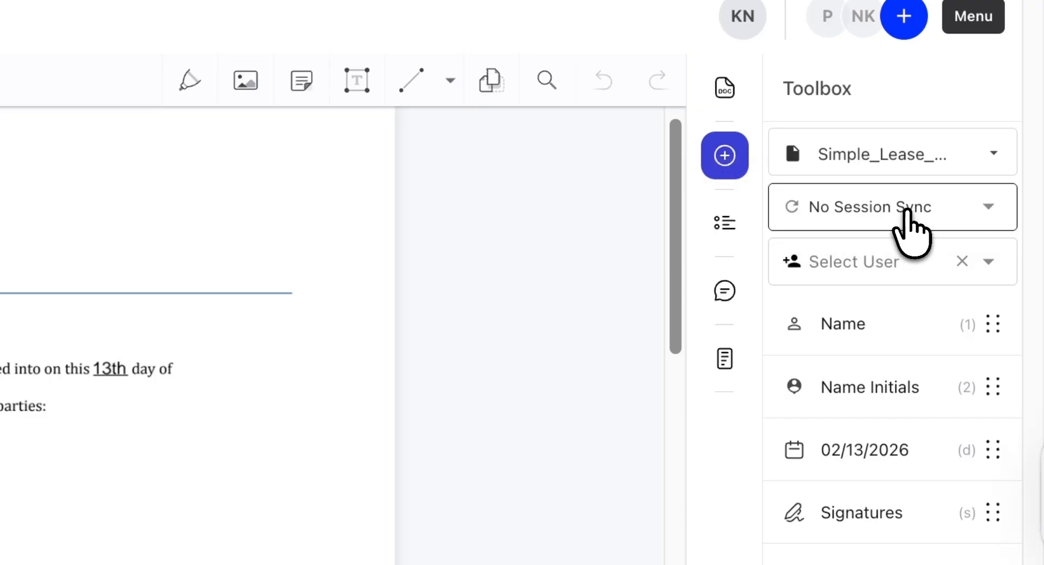
Examine the session sync options and the list of users who can be assigned to fields.
click(909, 227)
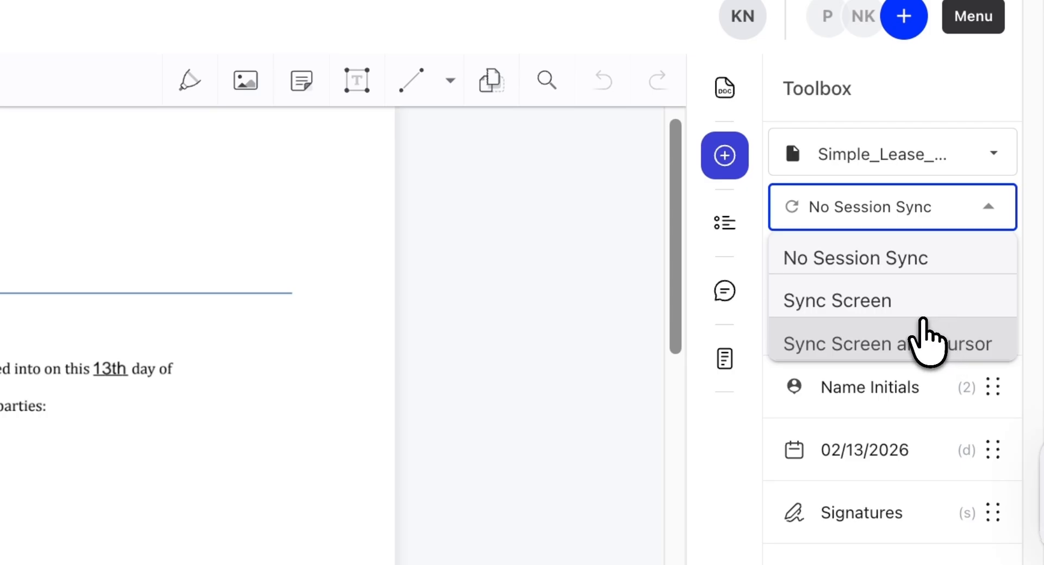
click(977, 223)
click(895, 261)
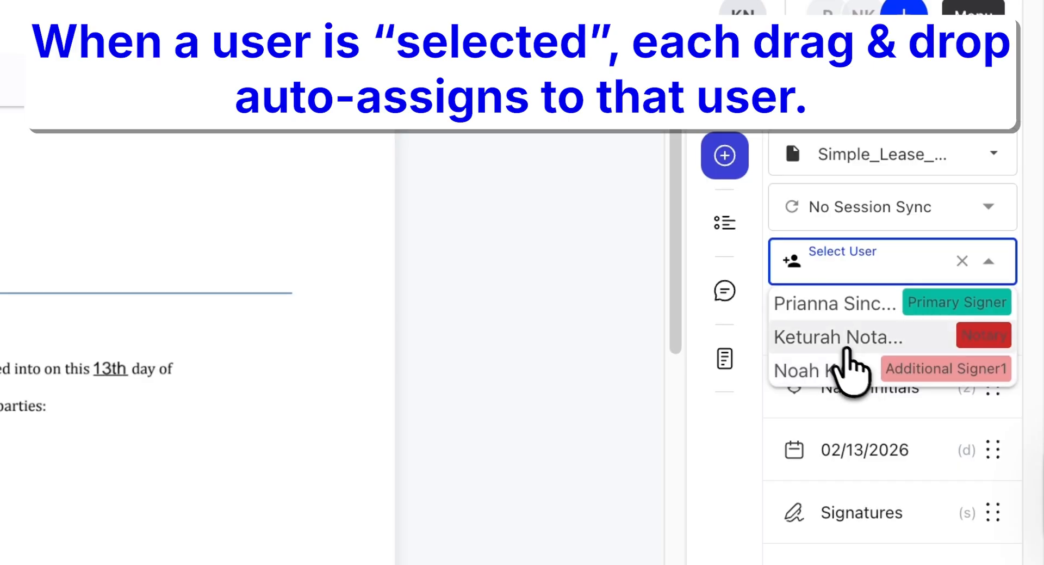
click(844, 266)
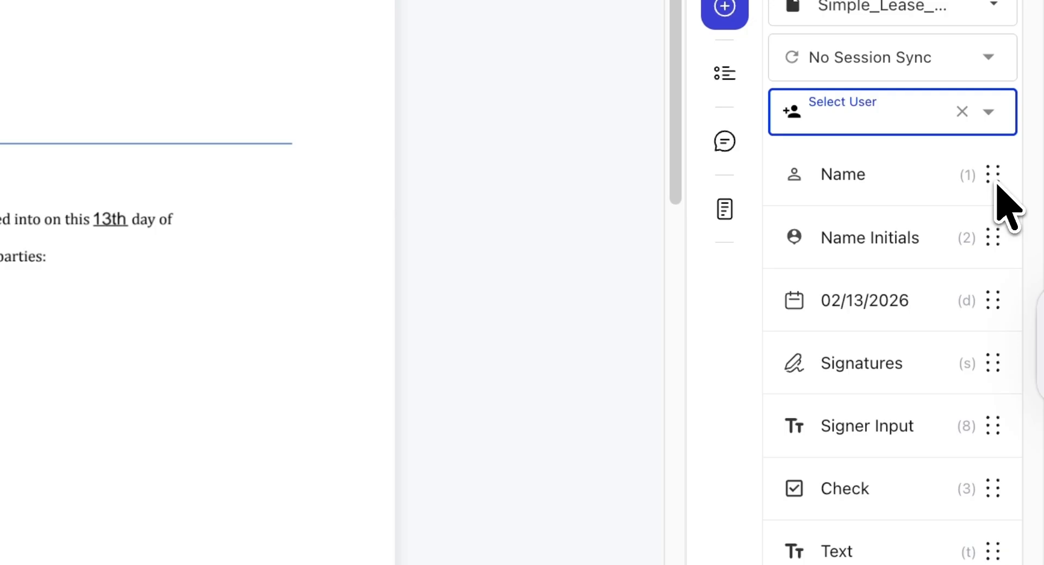
Place a Name field beside the Landlord section on page 1 and assign it to the primary signer.
drag(993, 174, 111, 317)
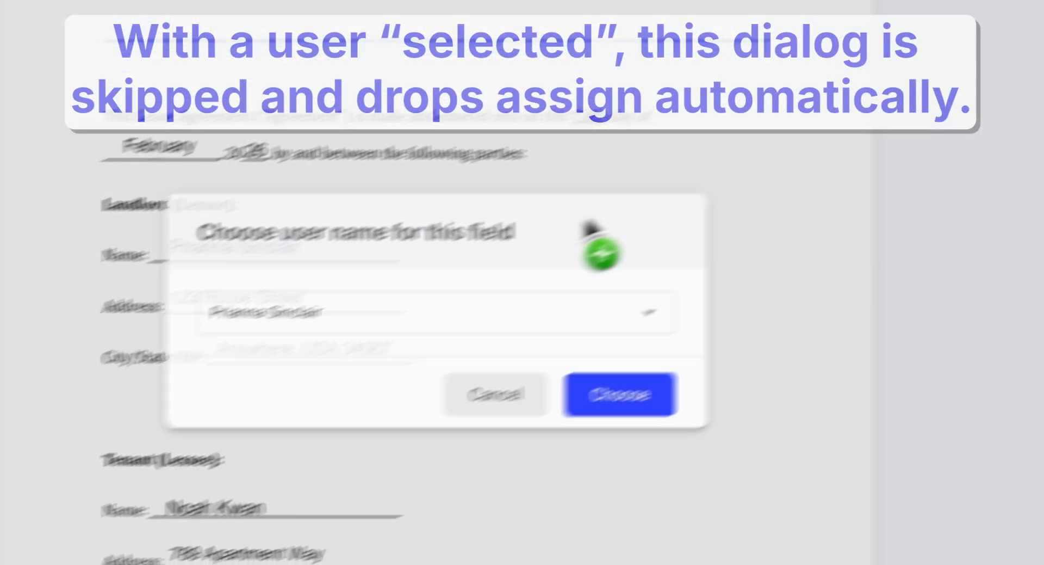
click(628, 394)
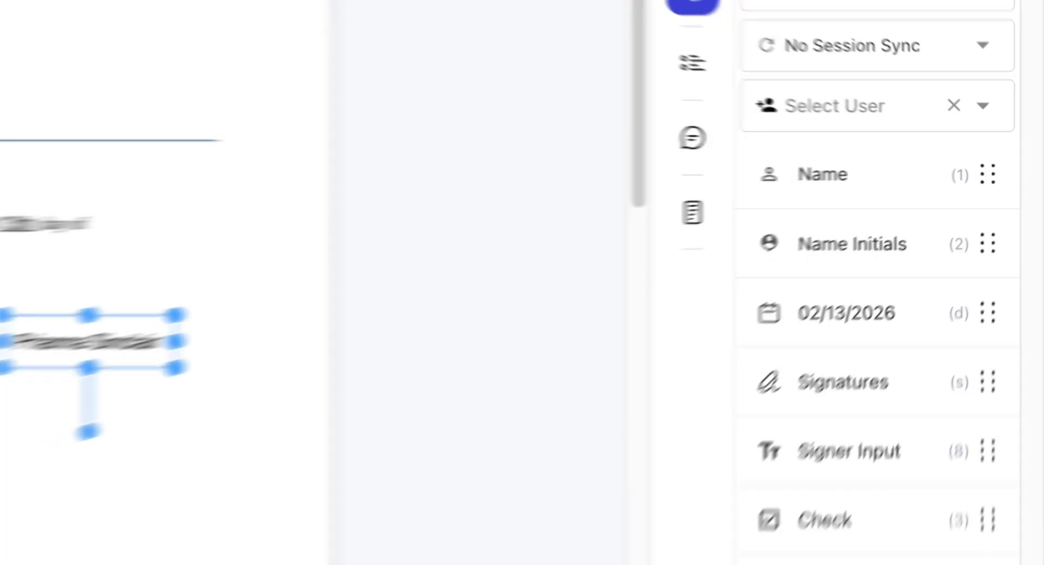
Add a signature field for the primary signer and position it just below the signer's name beside the Landlord section.
key(s)
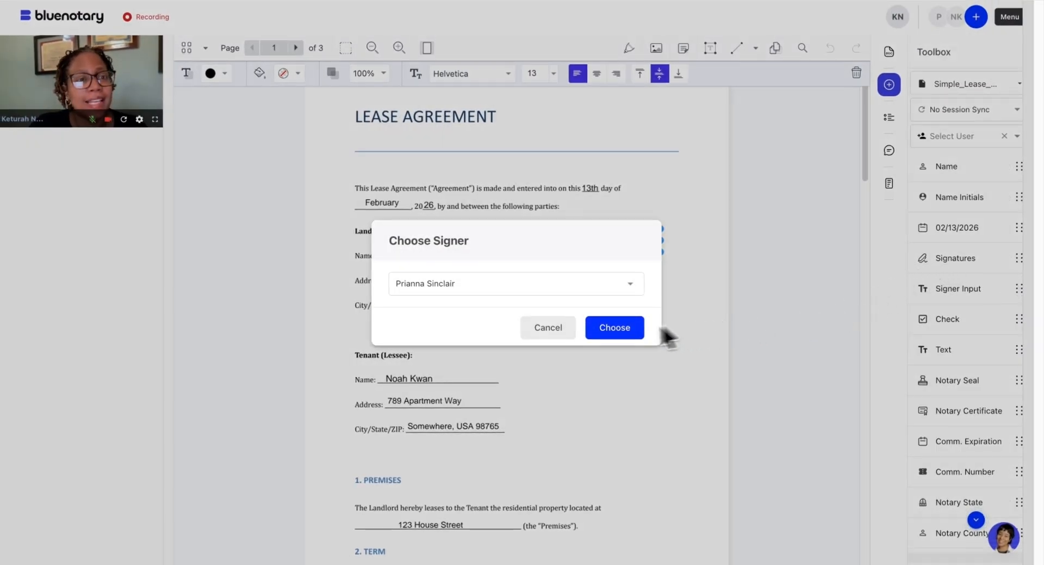
click(609, 329)
mouse_move(567, 416)
mouse_down()
mouse_move(606, 303)
mouse_move(627, 271)
mouse_move(632, 278)
mouse_up()
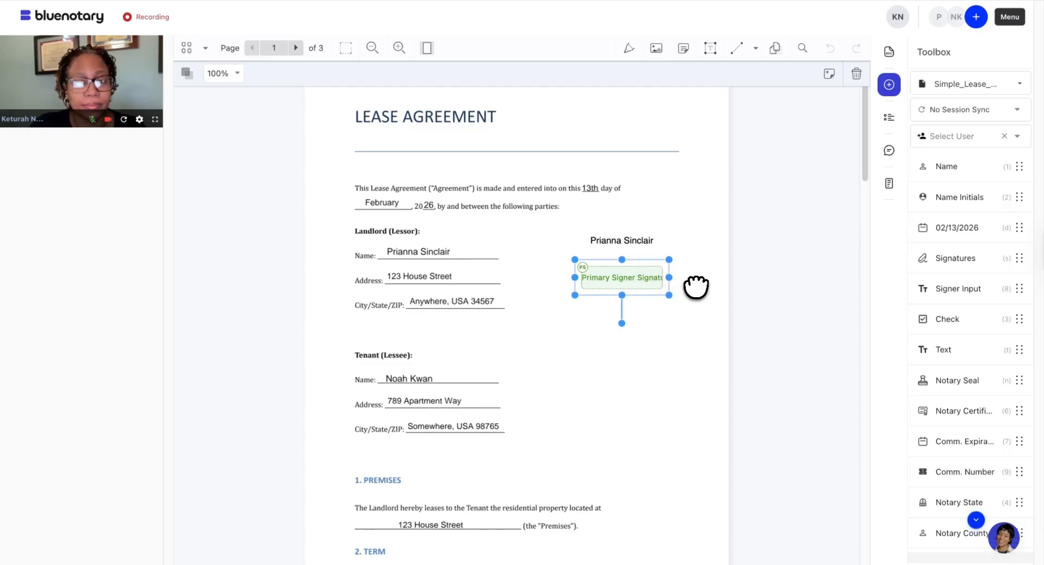
scroll(952, 327, down, 1)
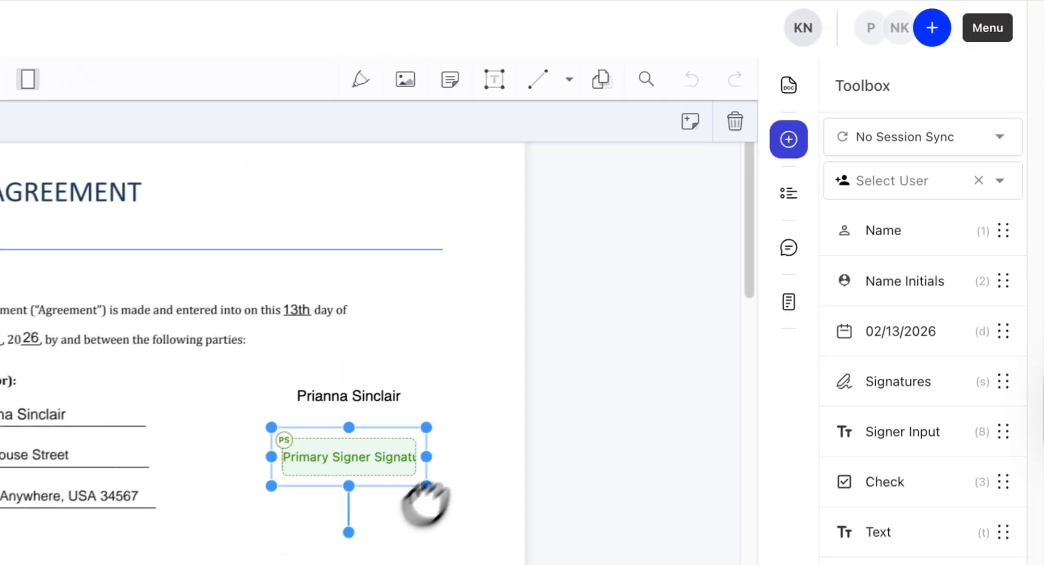
In the session checklist, mark Confirm Signer Identity, Confirm Correct Document(s) is Uploaded and Refer to Script for Live Calls as done.
click(779, 199)
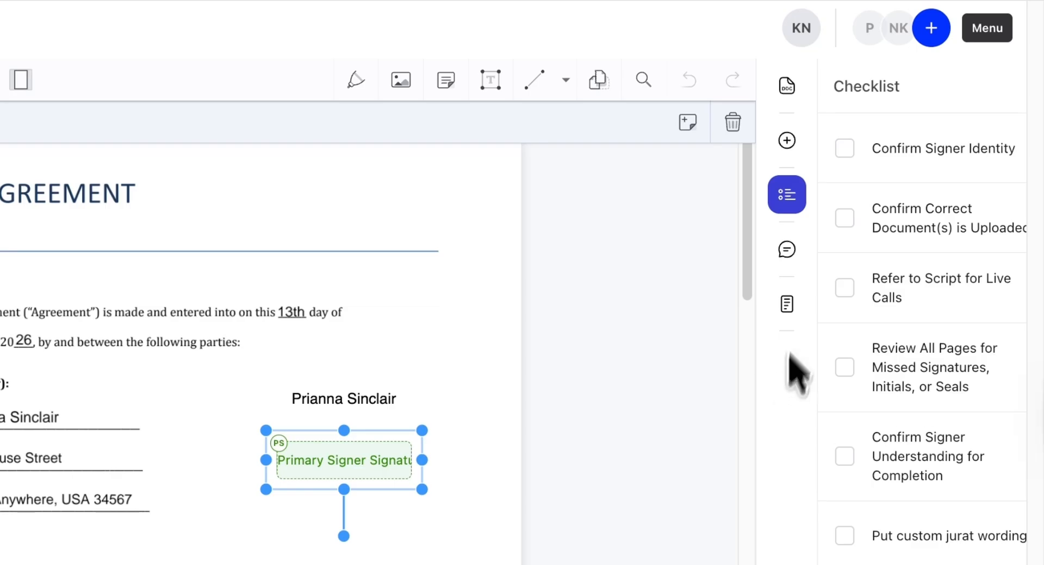
click(845, 157)
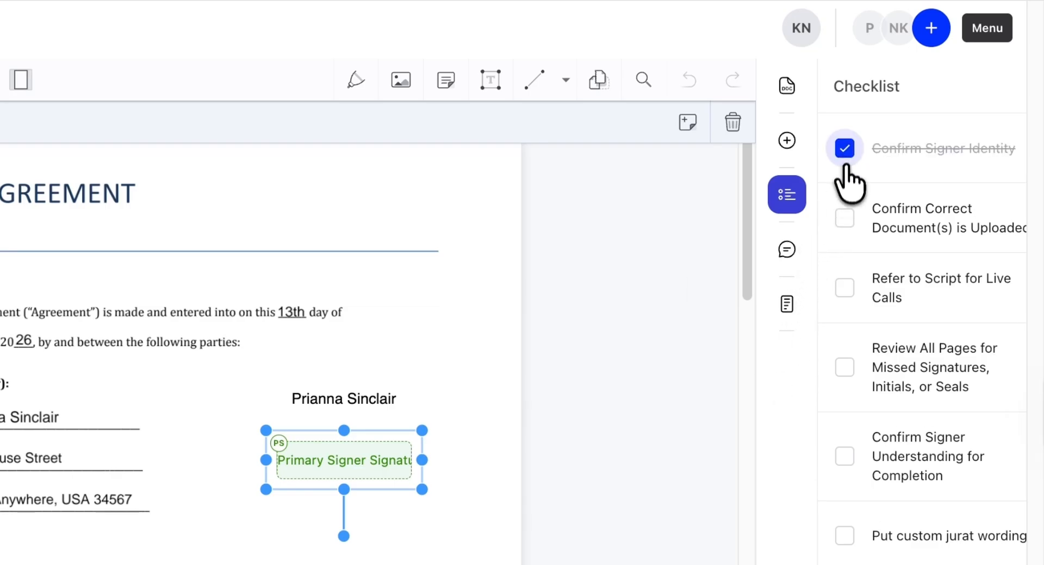
click(846, 219)
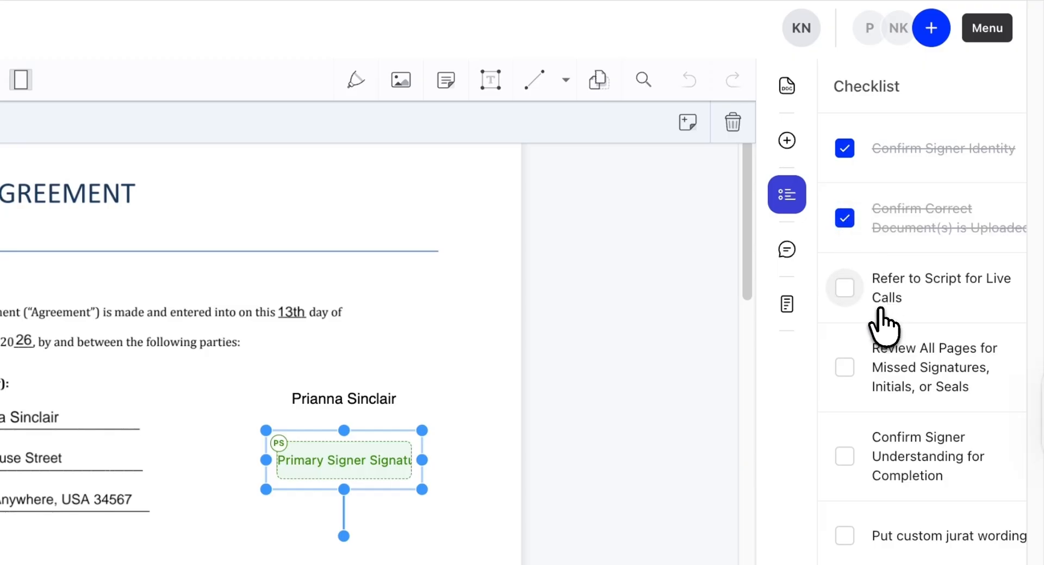
click(847, 287)
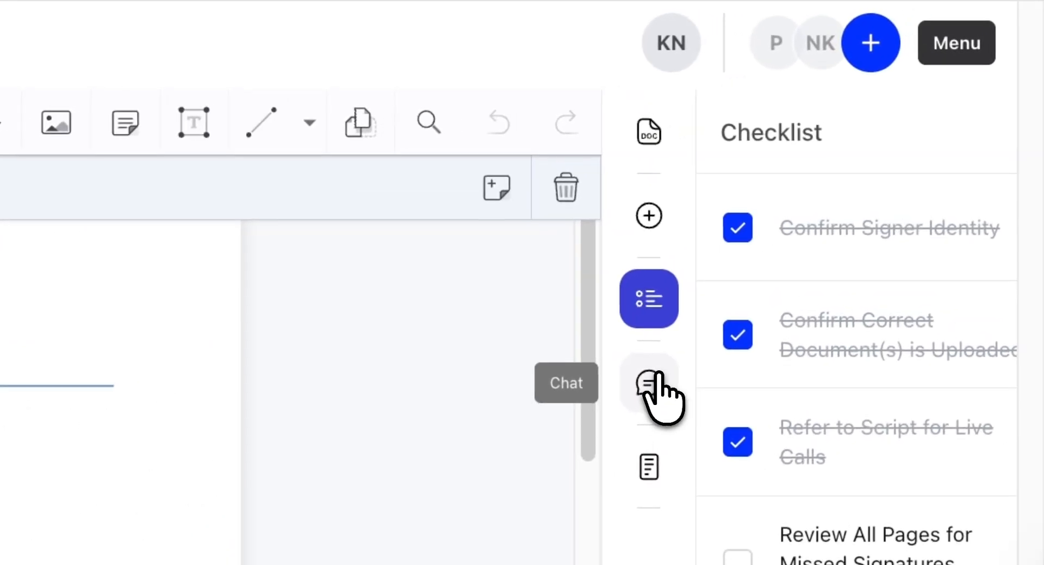
Send the message "Hello" to the participants in the session chat.
click(659, 376)
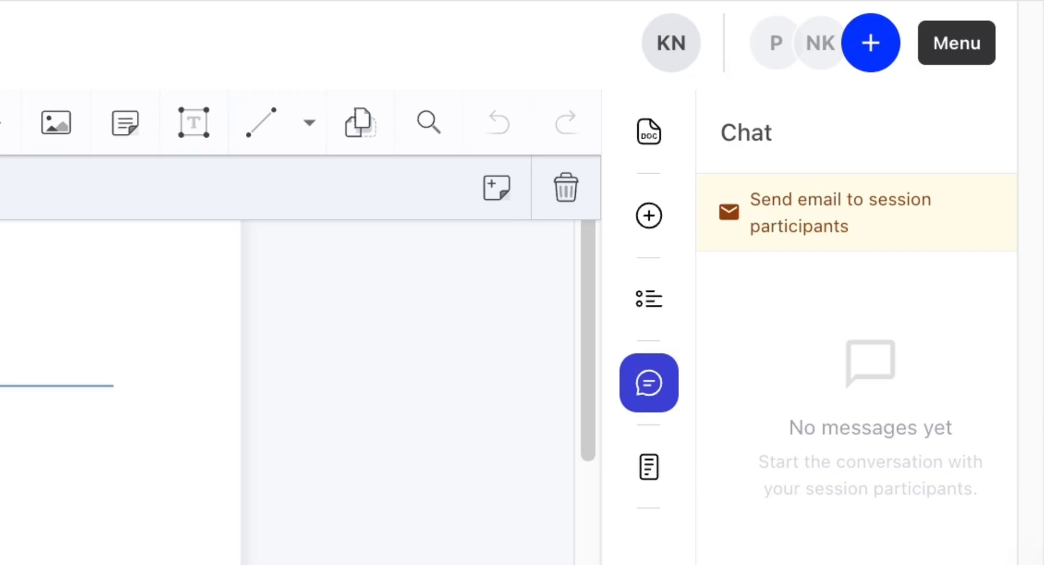
key(Return)
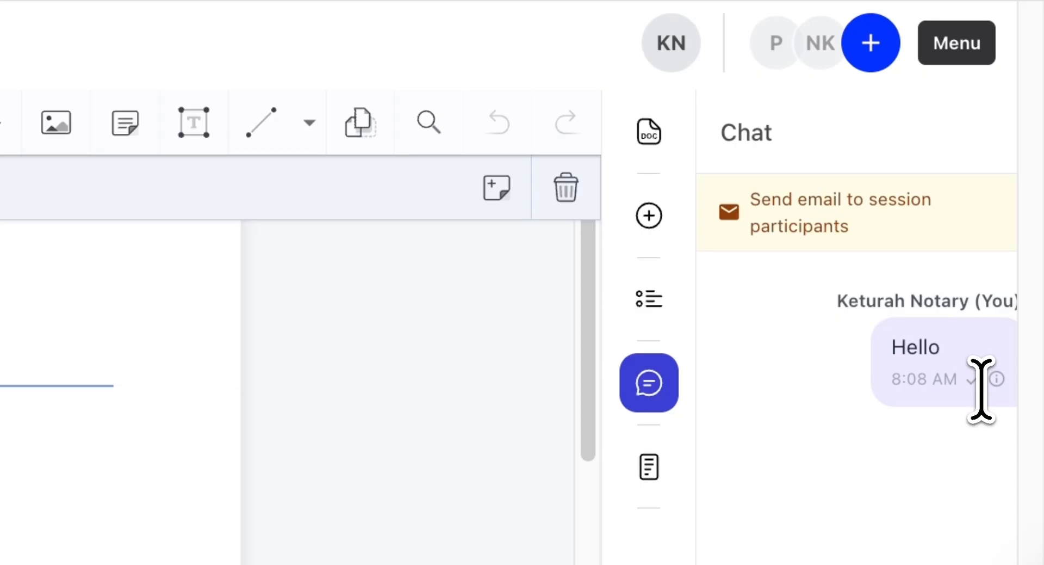
Examine the call script from the initial welcome through adding signatures, including the Sworn Statement / Oath section.
click(658, 476)
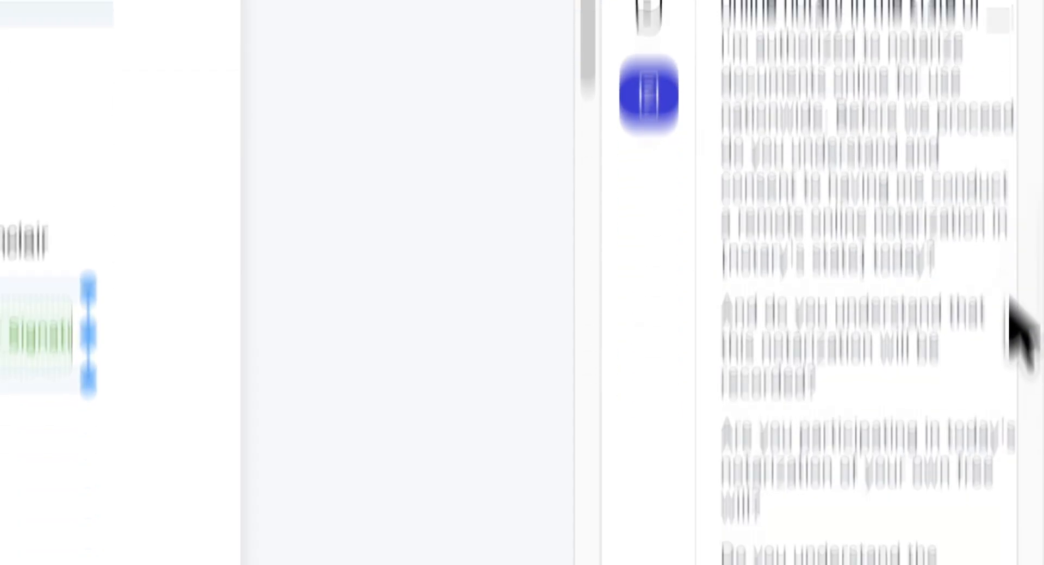
click(827, 374)
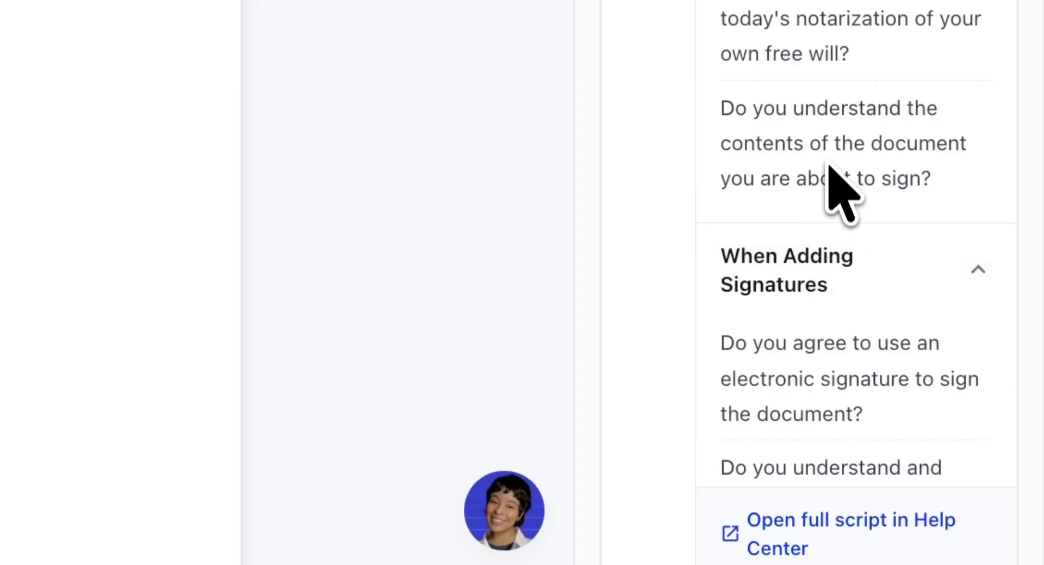
scroll(827, 286, down, 5)
scroll(838, 163, down, 1)
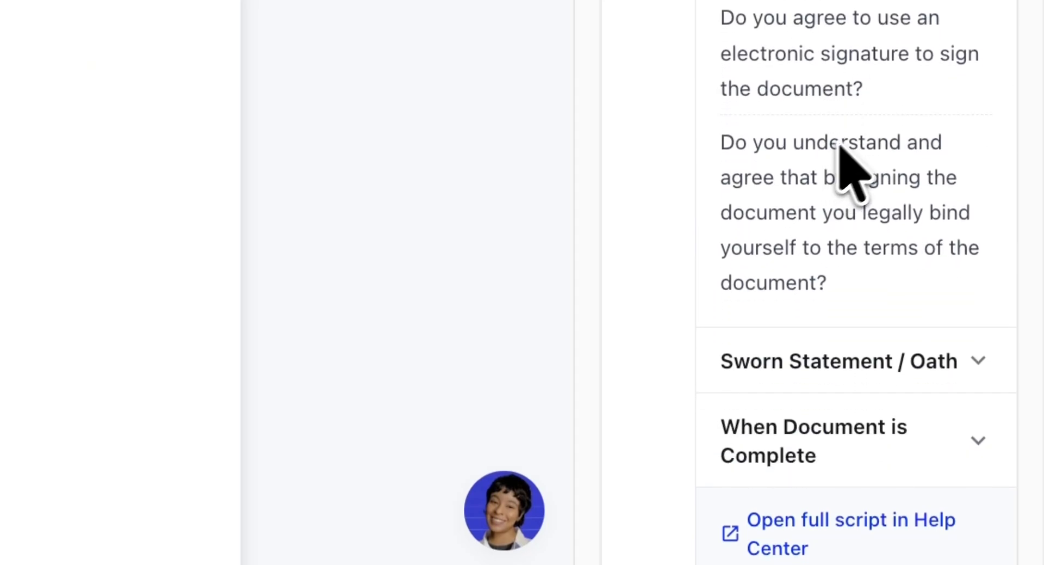
click(870, 358)
scroll(894, 304, down, 6)
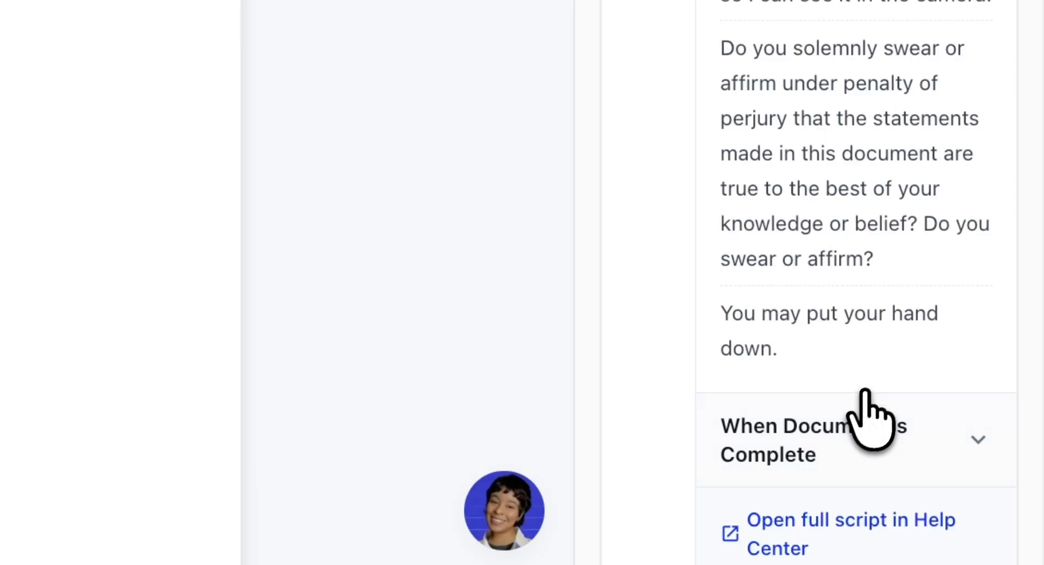
scroll(862, 210, up, 5)
scroll(855, 179, up, 10)
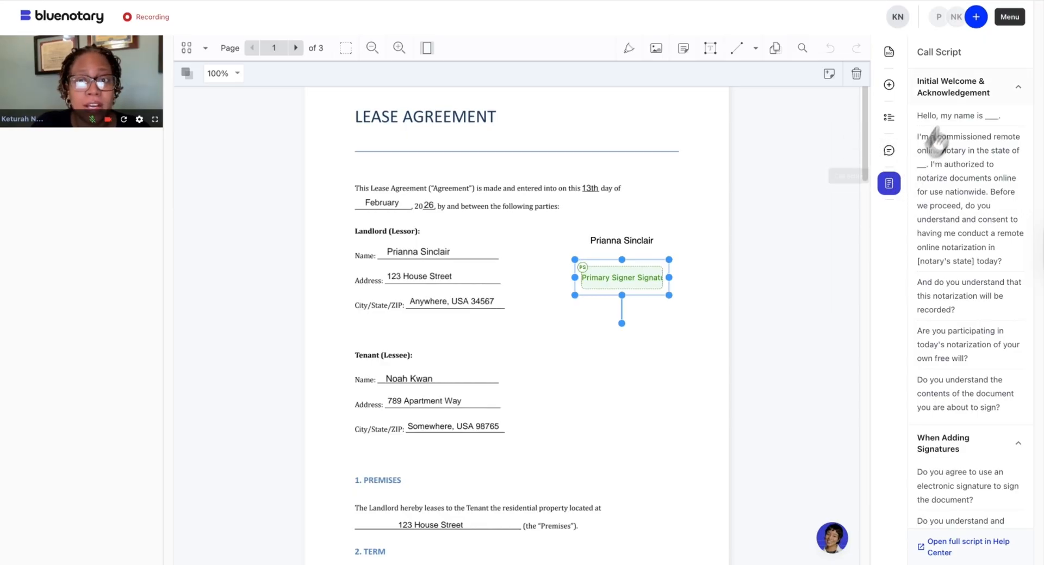
Add Signature Witnessing to the session's notarization types for the journal logs and save the selection.
click(1010, 19)
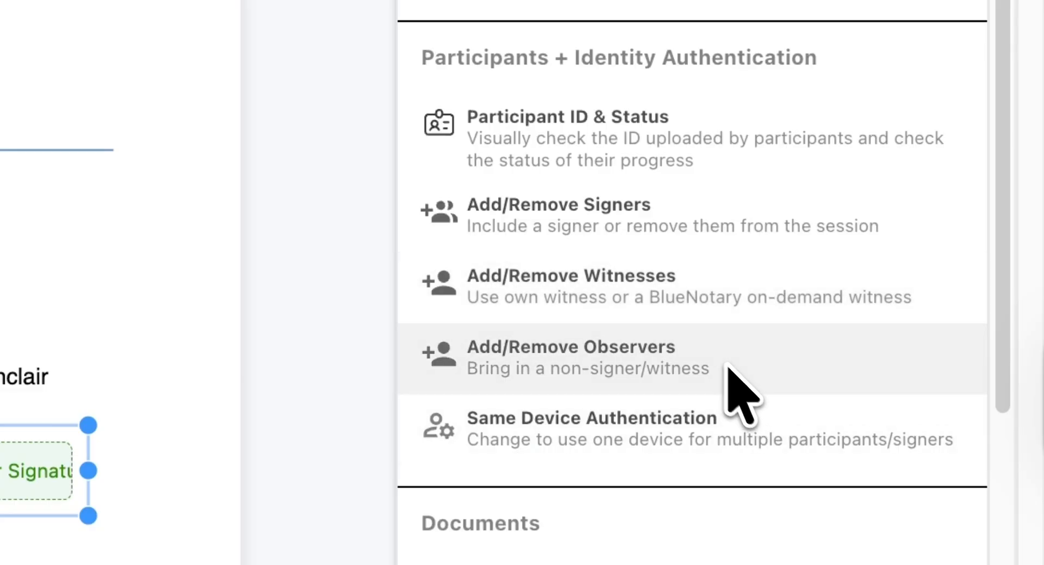
scroll(729, 381, down, 3)
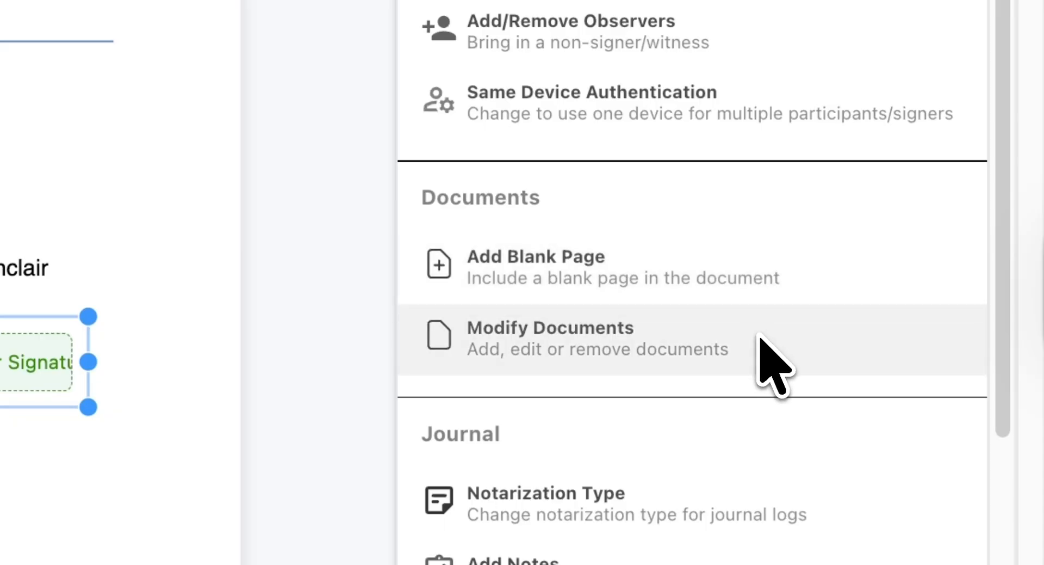
scroll(760, 337, down, 4)
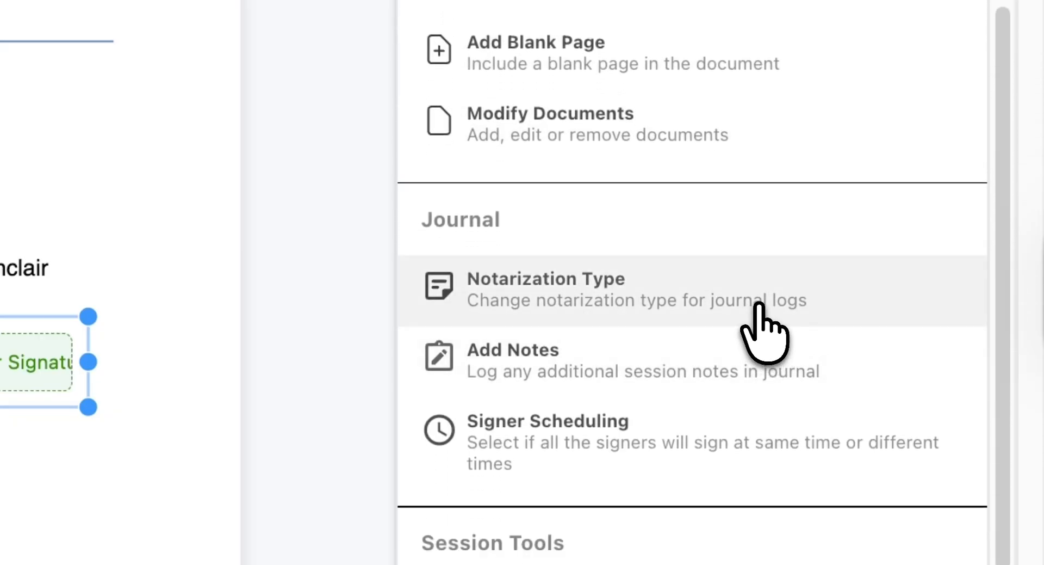
click(759, 307)
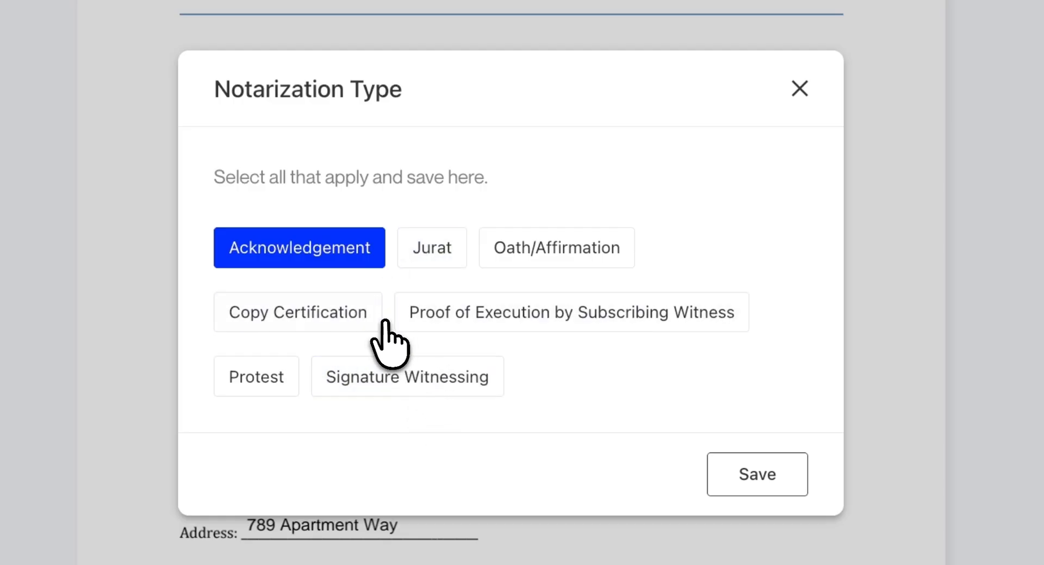
click(408, 380)
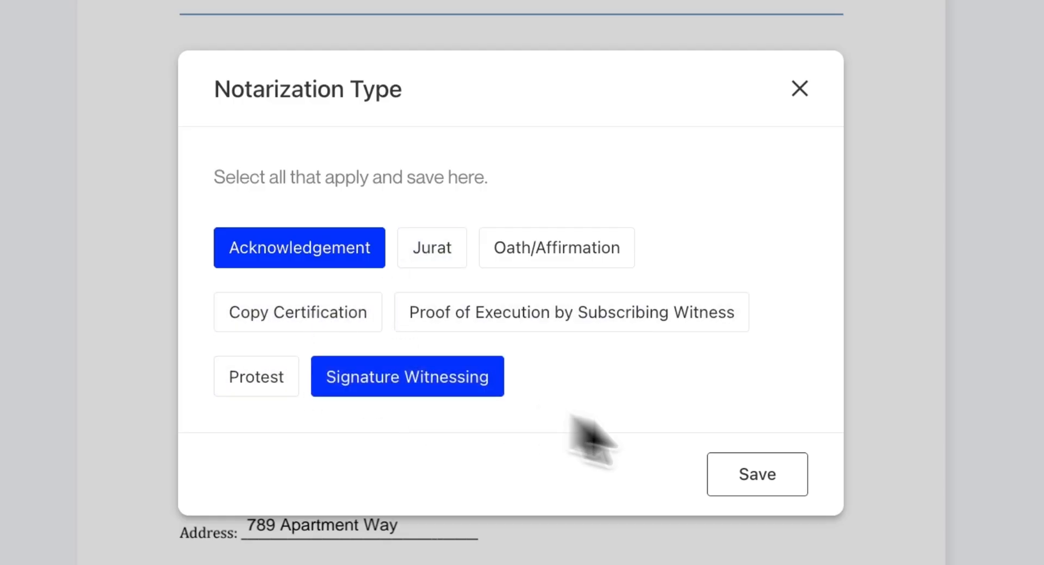
click(767, 482)
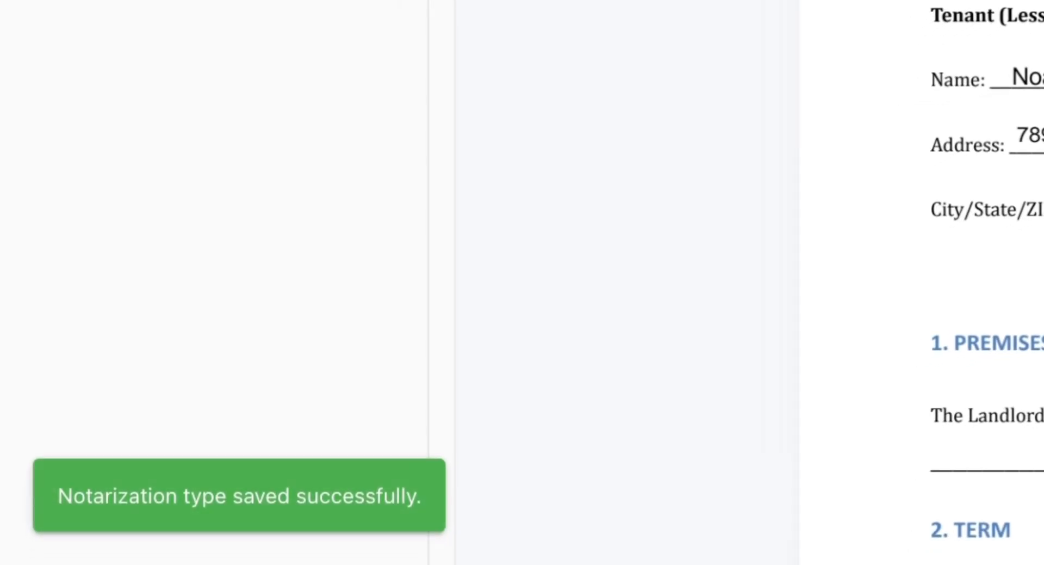